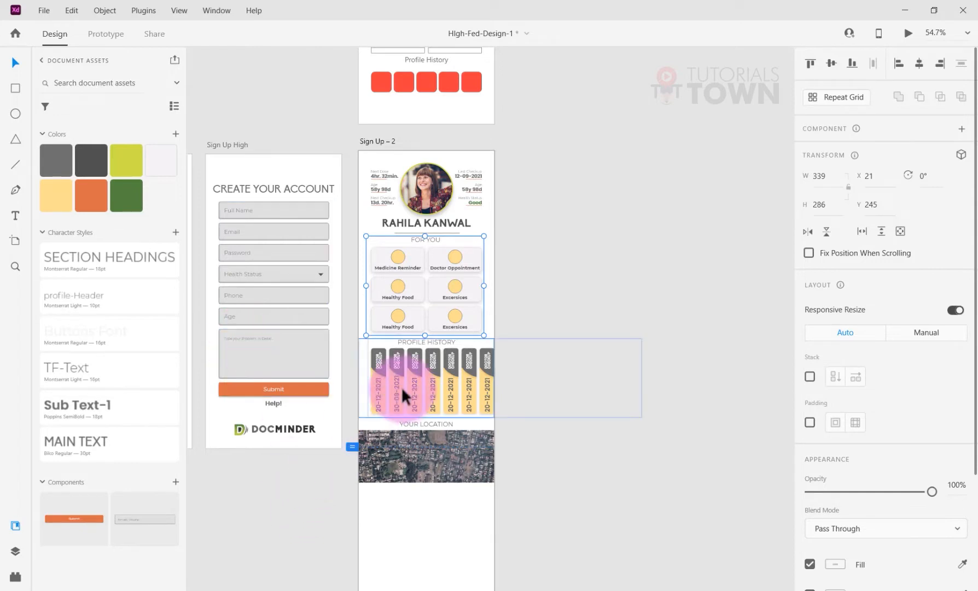
Examine the For You and Profile History sections on the Sign Up – 2 artboard.
drag(419, 376, 337, 370)
scroll(346, 363, up, 4)
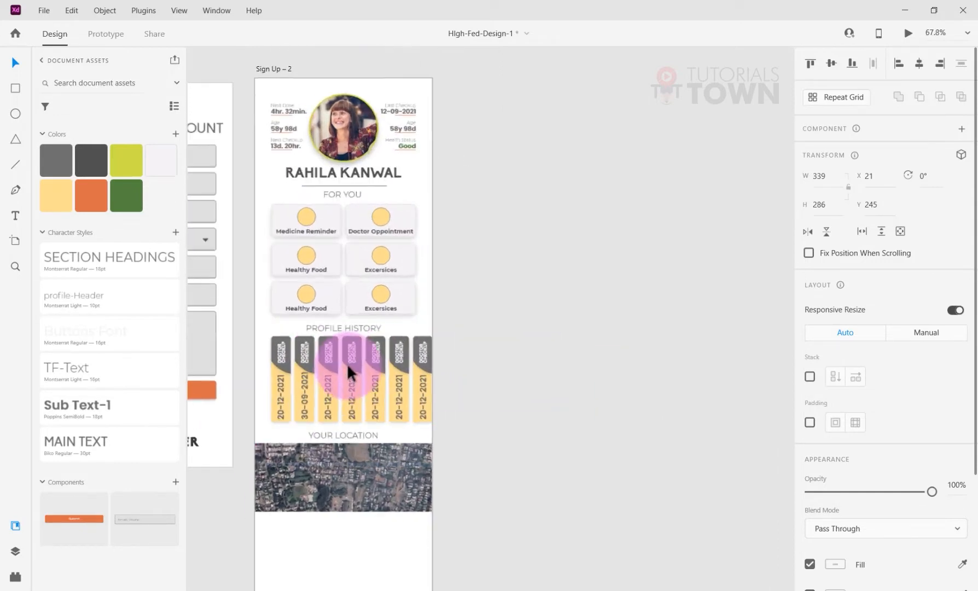
drag(325, 279, 368, 352)
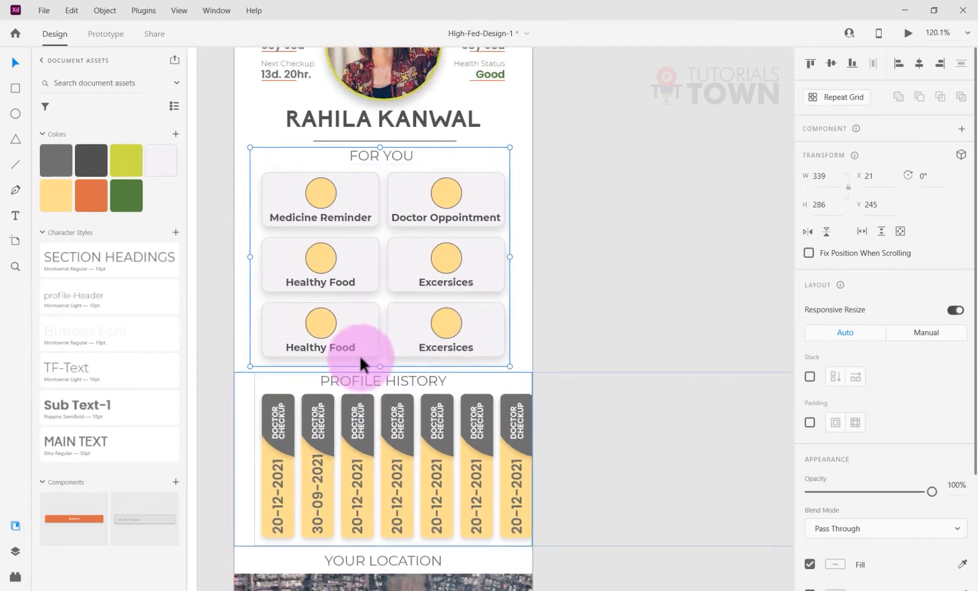
drag(336, 455, 315, 334)
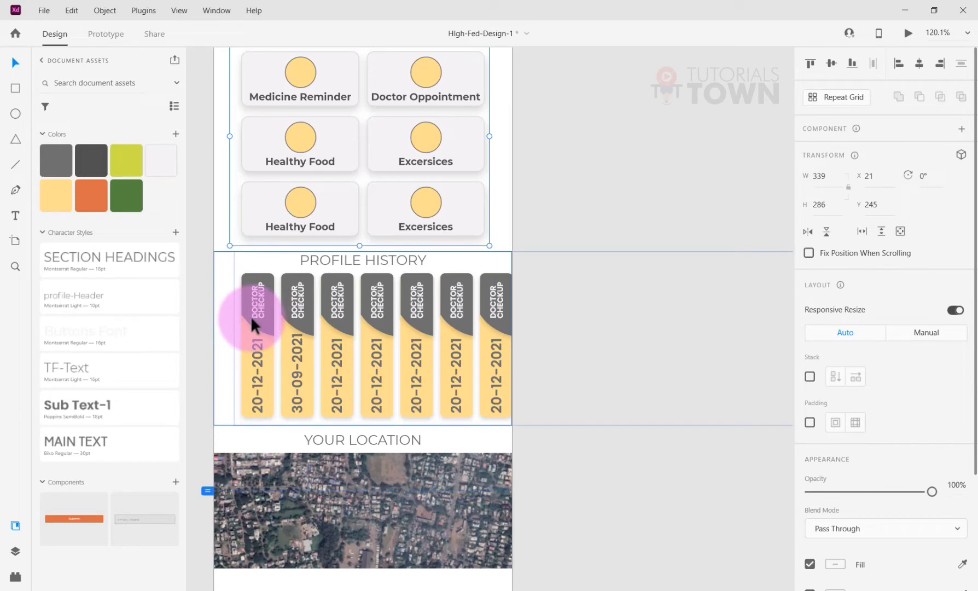
drag(319, 206, 259, 235)
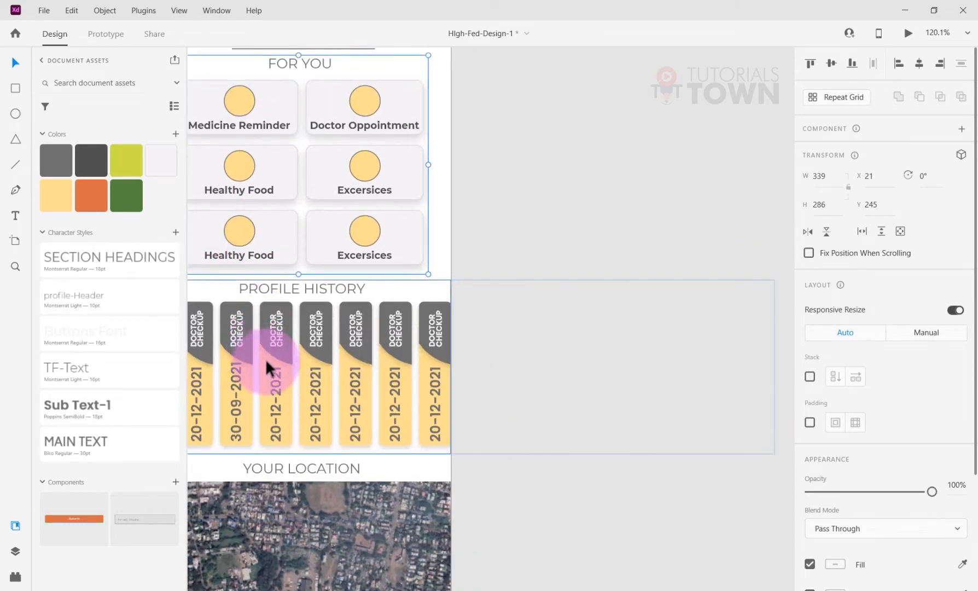
drag(266, 359, 310, 291)
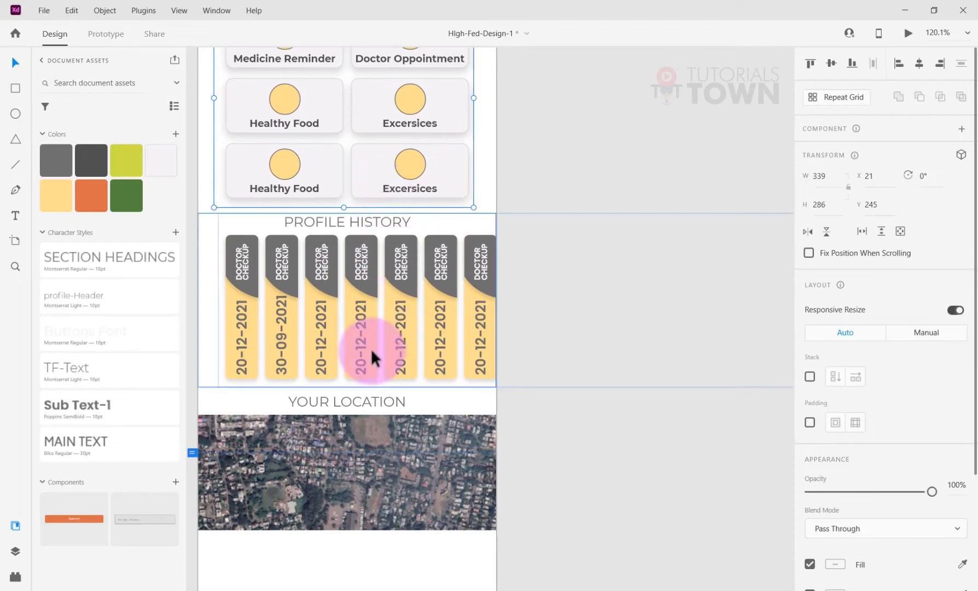
click(264, 322)
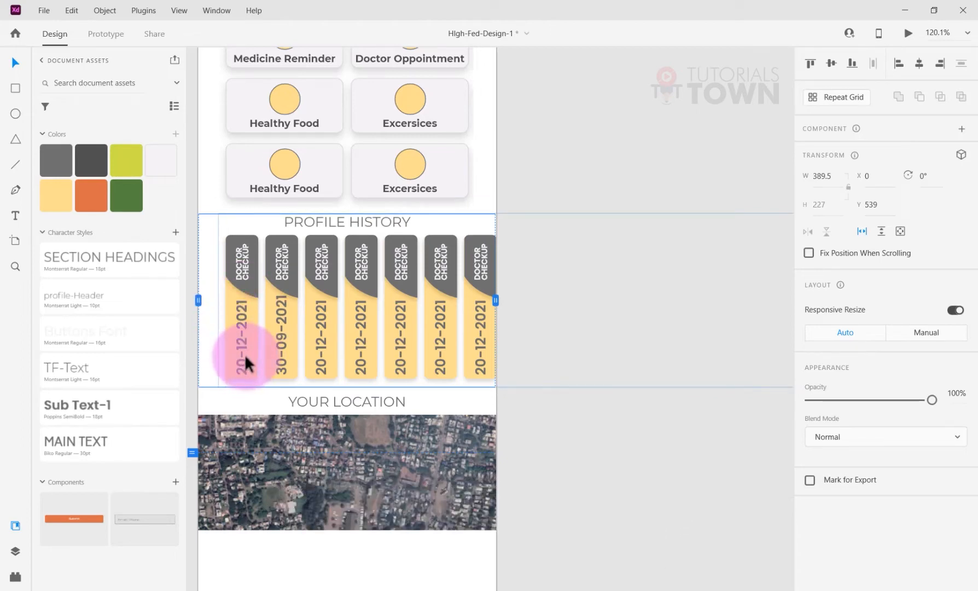
scroll(371, 291, up, 5)
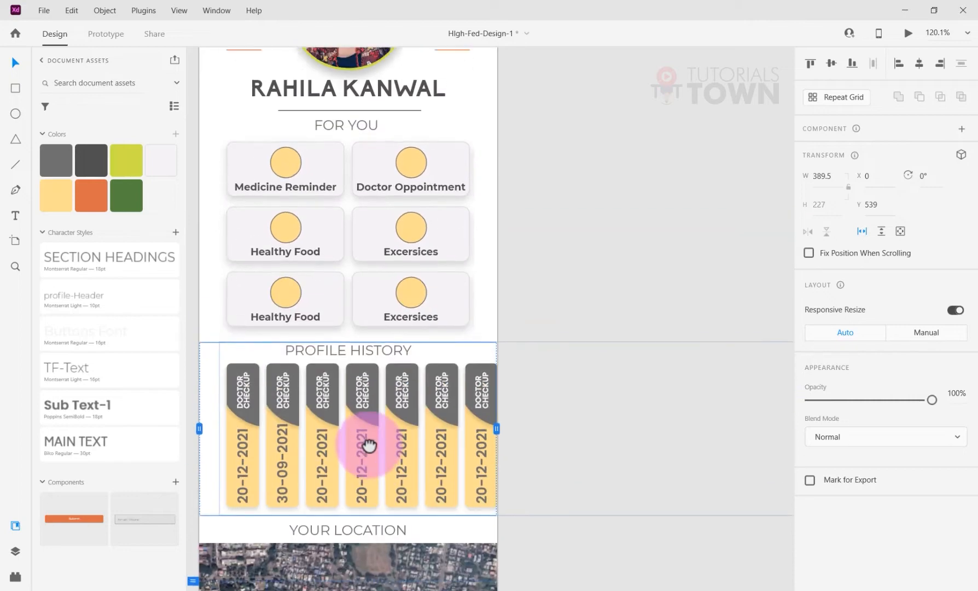
scroll(371, 419, down, 3)
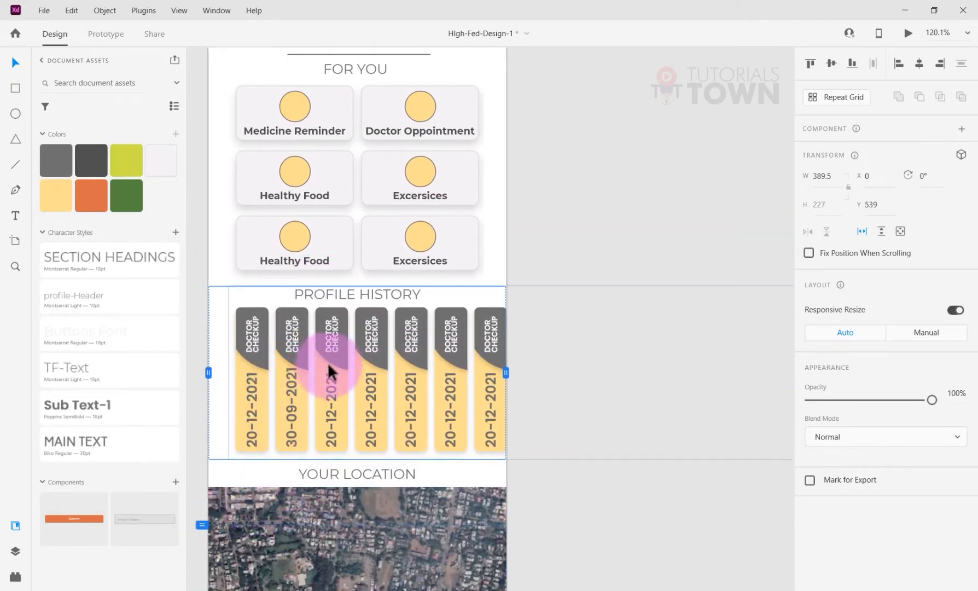
Switch to File Explorer's Data folder and shrink its window so the Profile History cards stay accessible beside it.
mouse_move(104, 587)
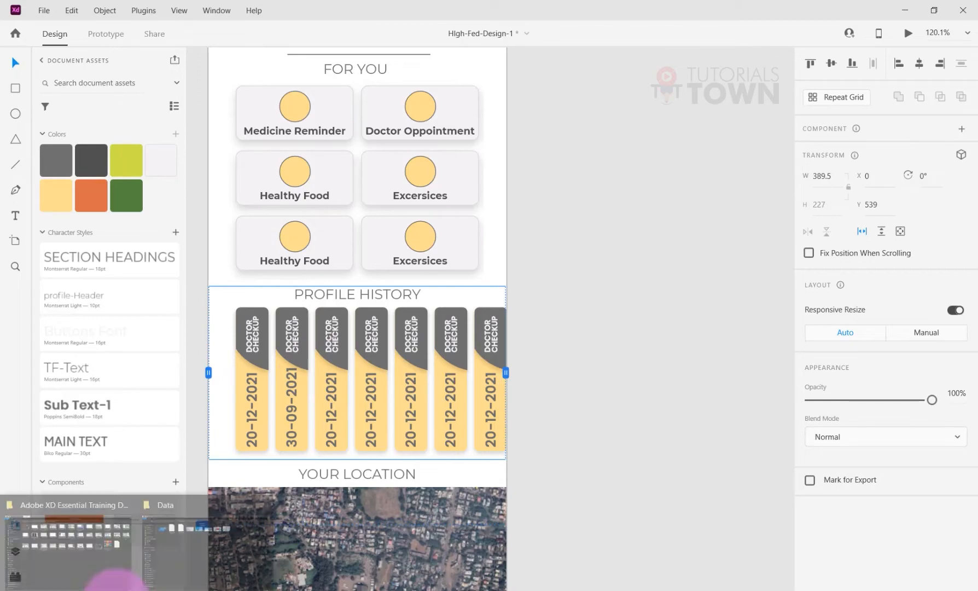
click(197, 549)
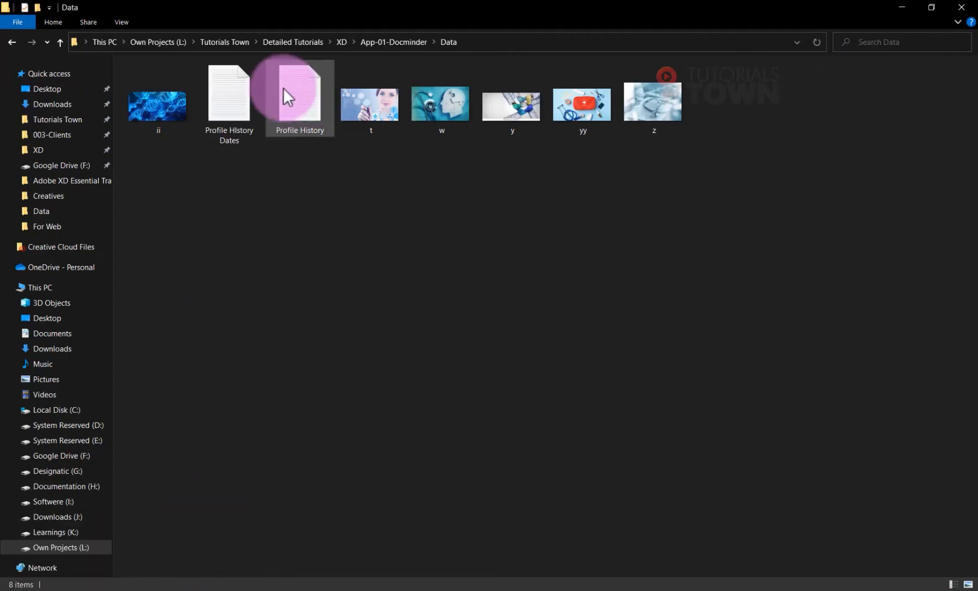
drag(315, 5, 678, 144)
drag(503, 151, 575, 99)
click(659, 196)
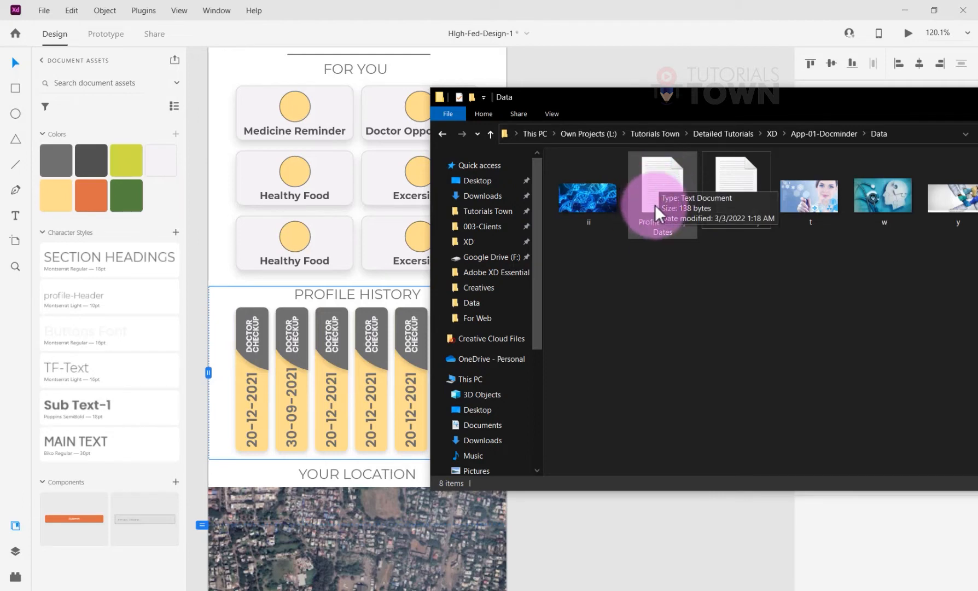
Open the Profile HIstory Dates text file, enlarge its text to review the date list, and close it.
click(668, 249)
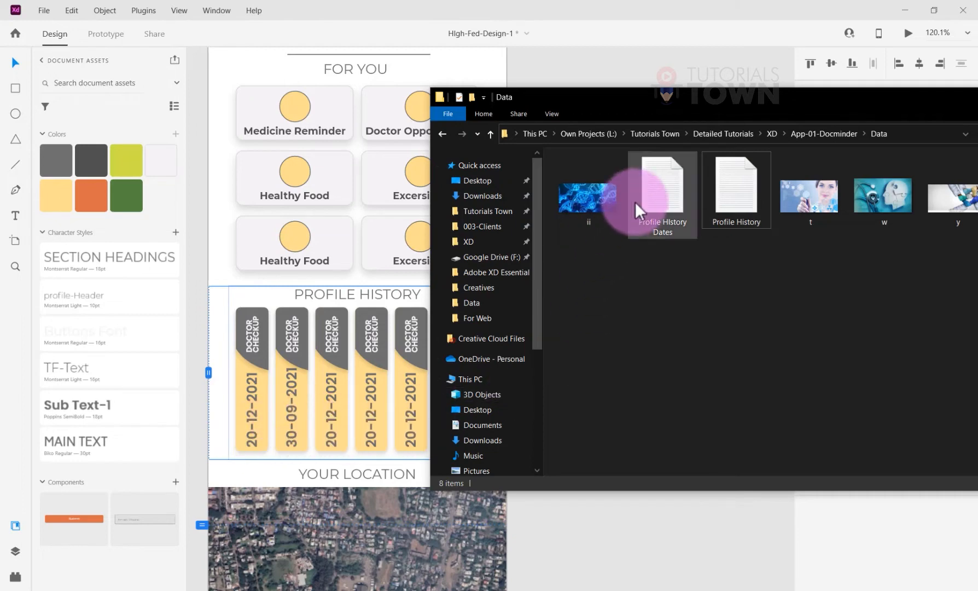
double_click(650, 201)
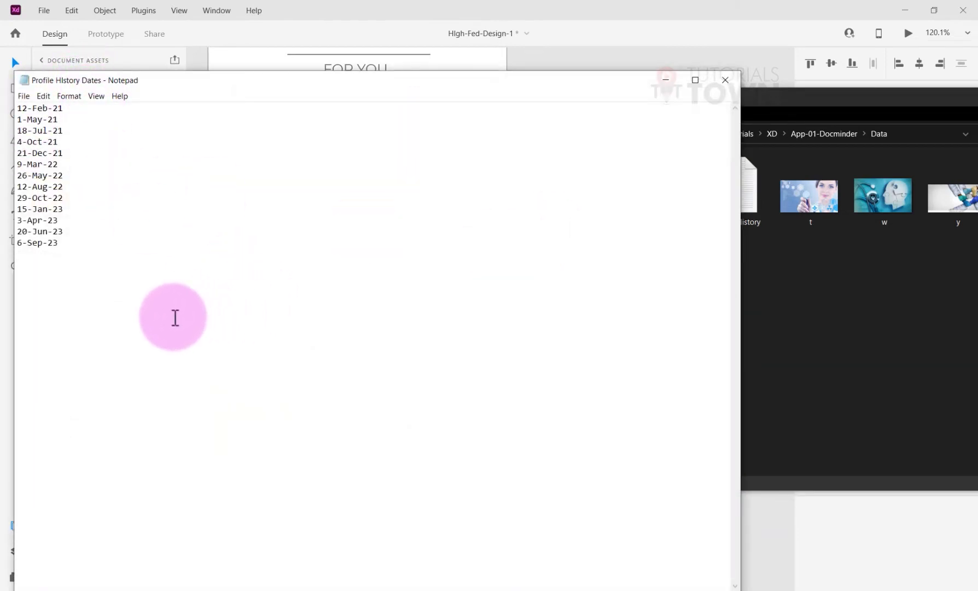
scroll(175, 320, up, 7)
scroll(175, 320, up, 2)
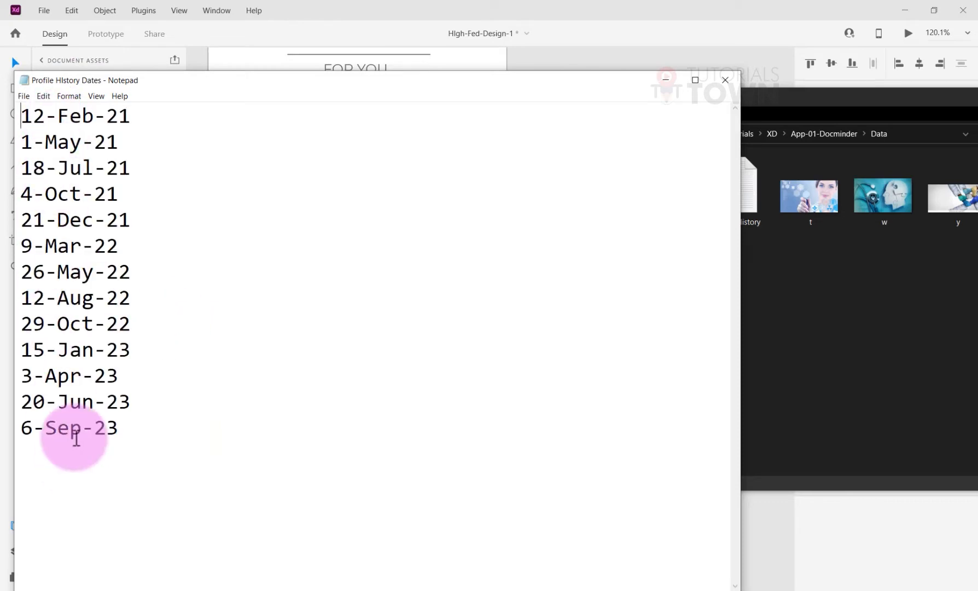
click(725, 80)
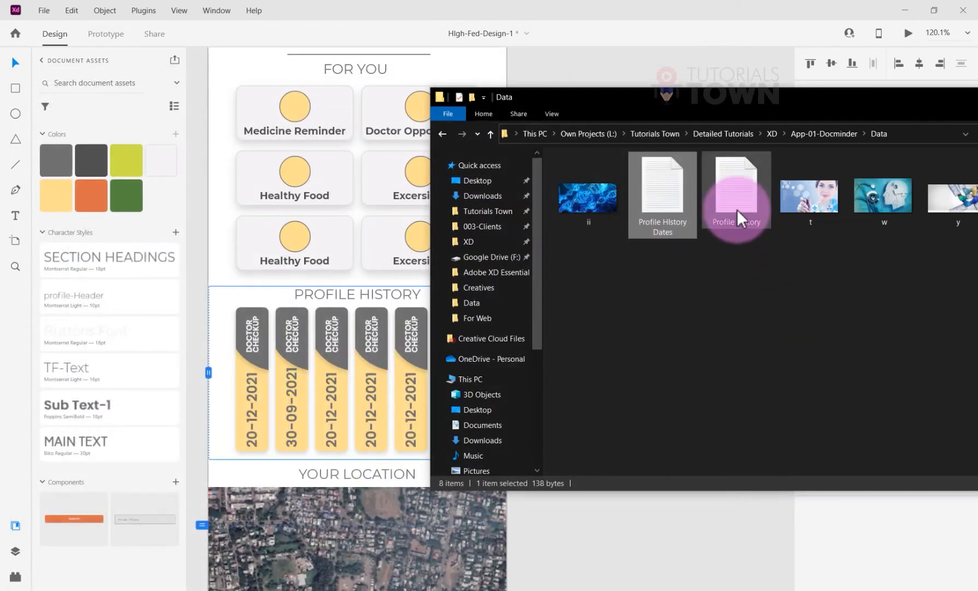
Open the Profile History text file, review its list of visit titles, and close it.
click(730, 182)
double_click(730, 182)
scroll(134, 249, up, 5)
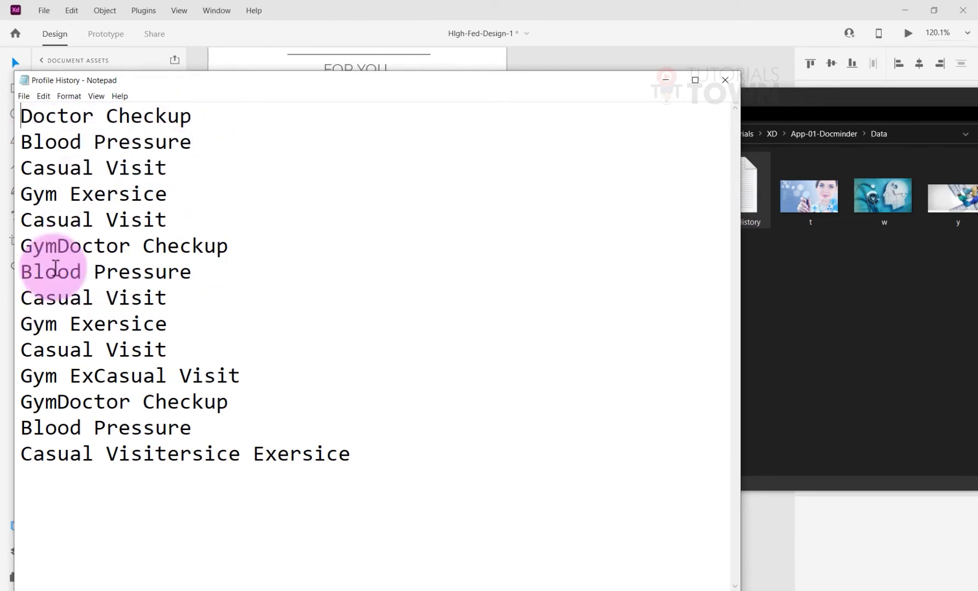
click(726, 80)
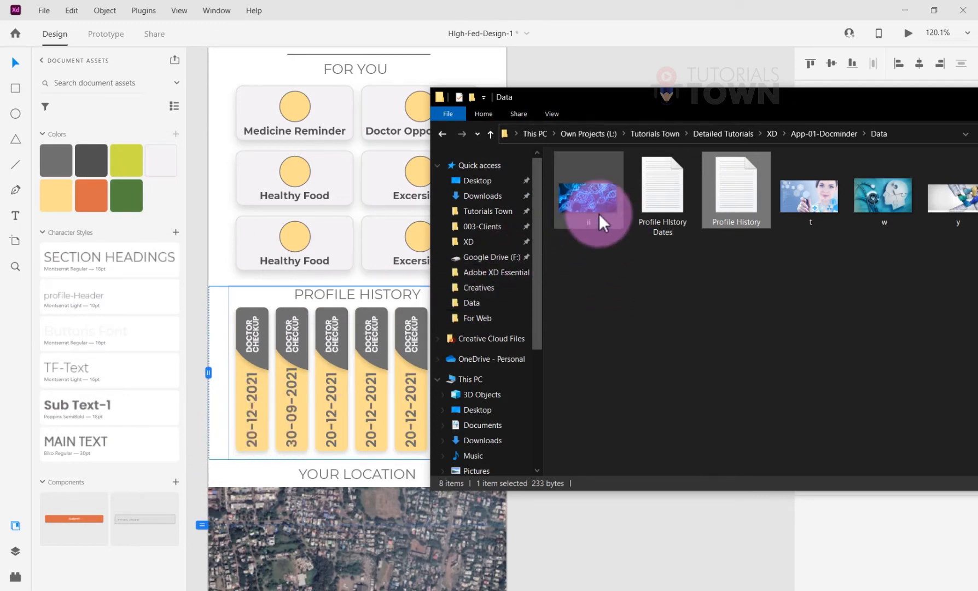
Fill the repeat grid's card dates from the Profile HIstory Dates file and its card titles from the Profile History file.
drag(657, 199, 253, 422)
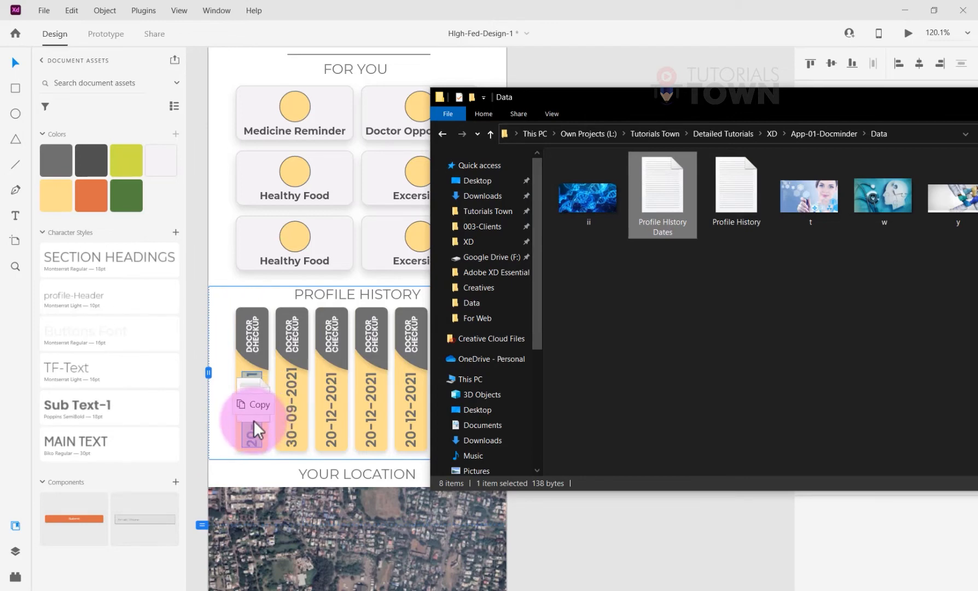
drag(253, 420, 253, 420)
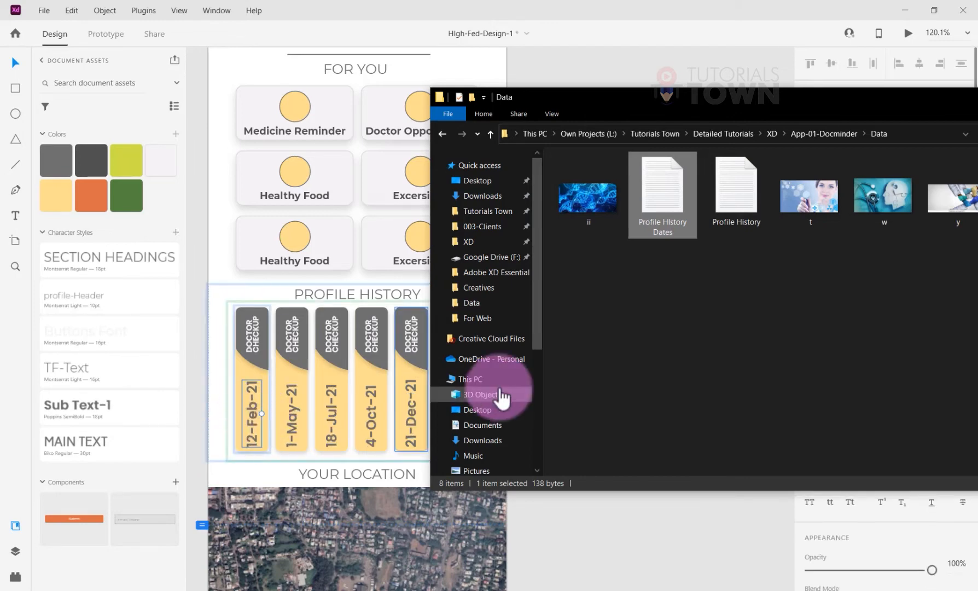
drag(580, 98, 536, 48)
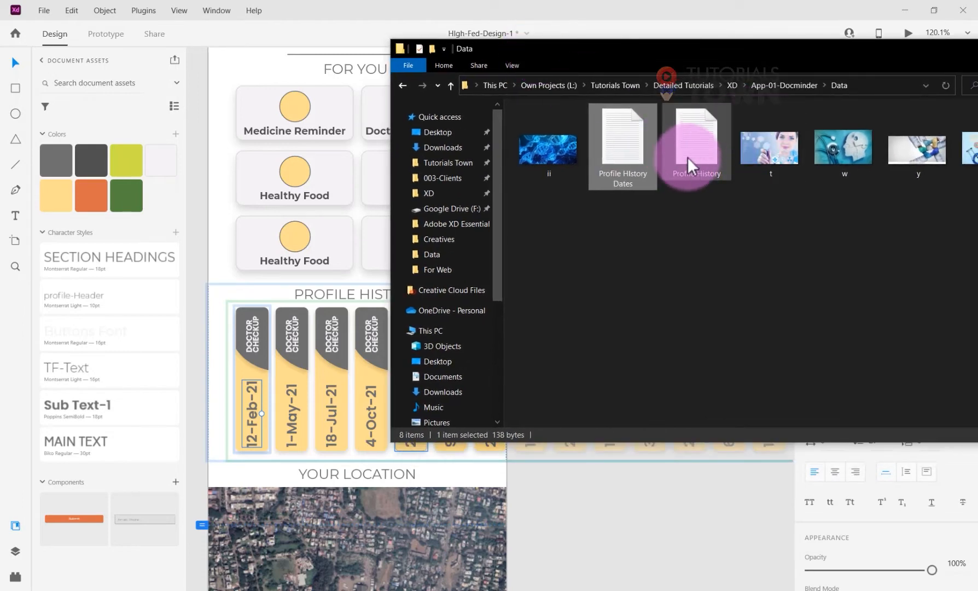
drag(694, 153, 252, 334)
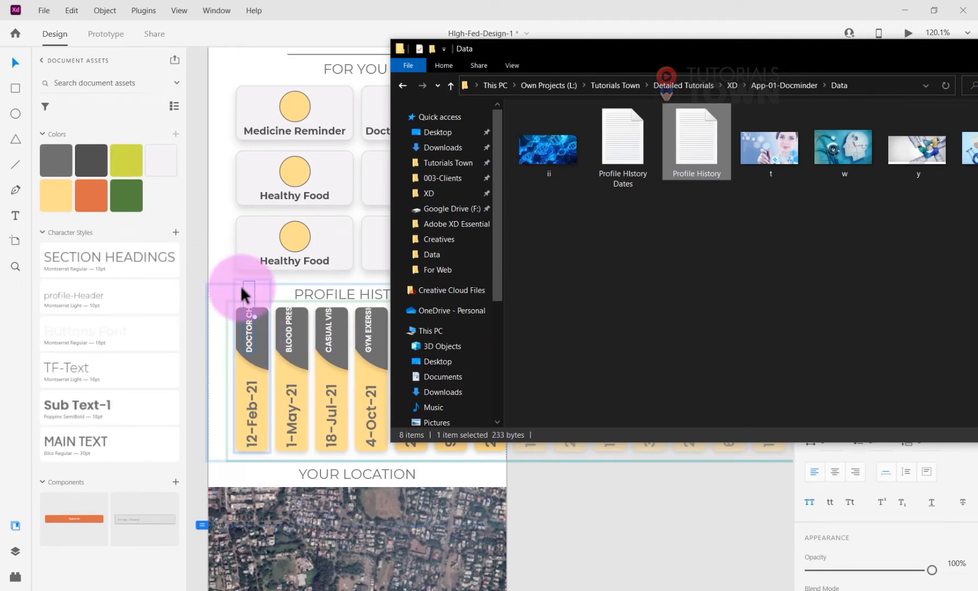
Try splitting the first card's DOCTOR CHECKUP title onto two lines, and undo the change.
click(246, 318)
double_click(253, 328)
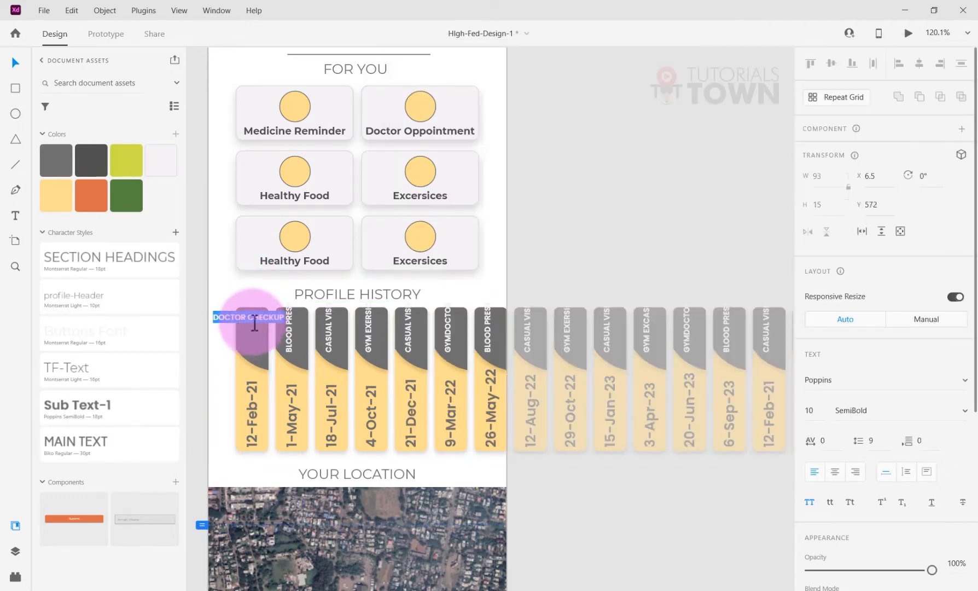
click(263, 337)
key(Return)
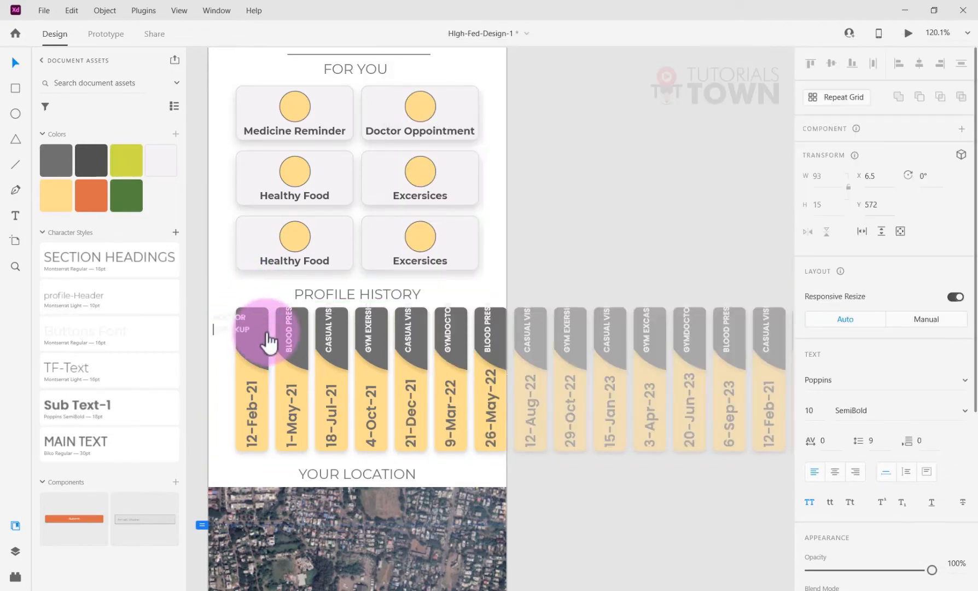
click(295, 393)
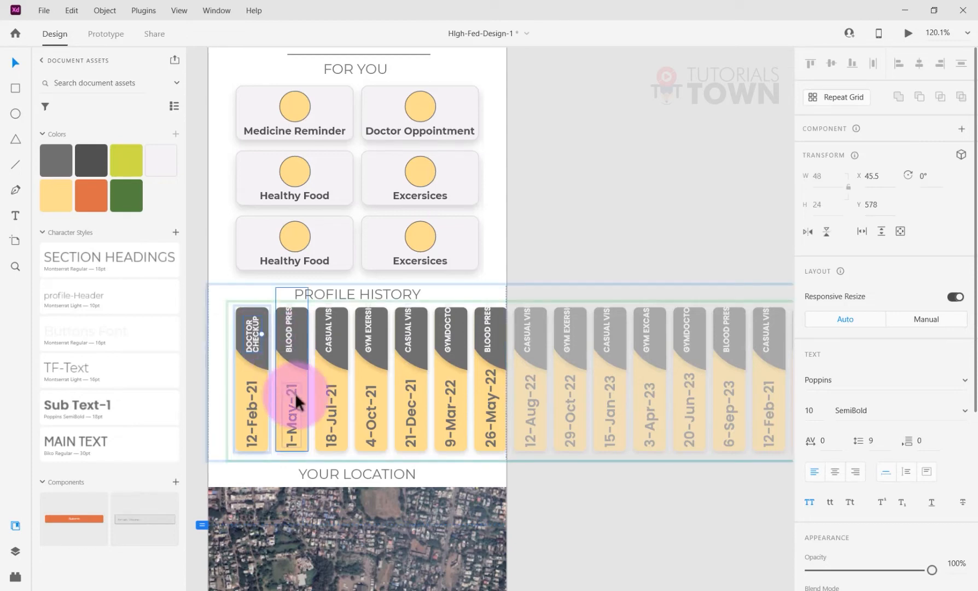
click(347, 418)
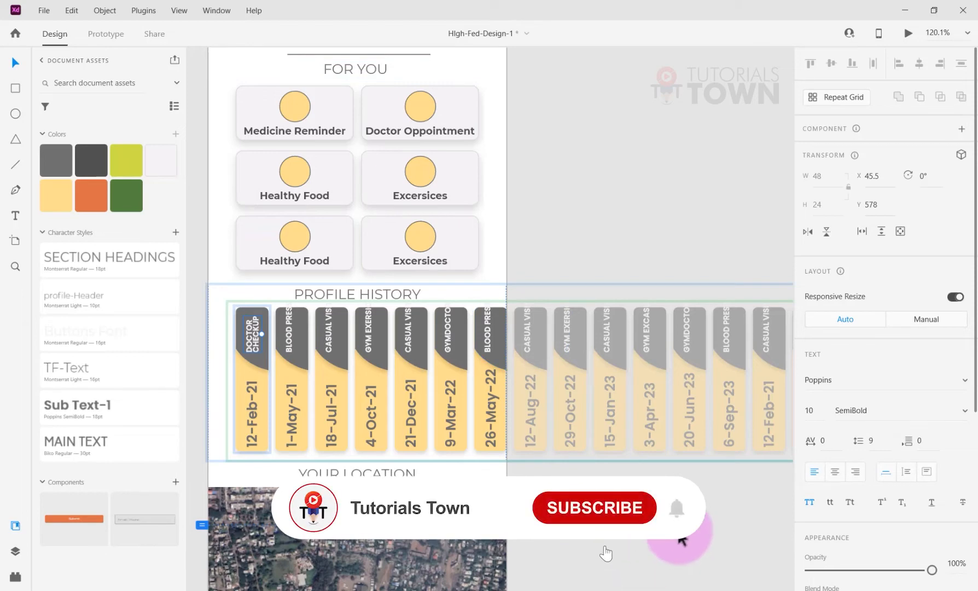
key(ctrl+z)
Refill the Profile History card titles from the corrected Profile History text file and minimise the Data folder window.
click(558, 590)
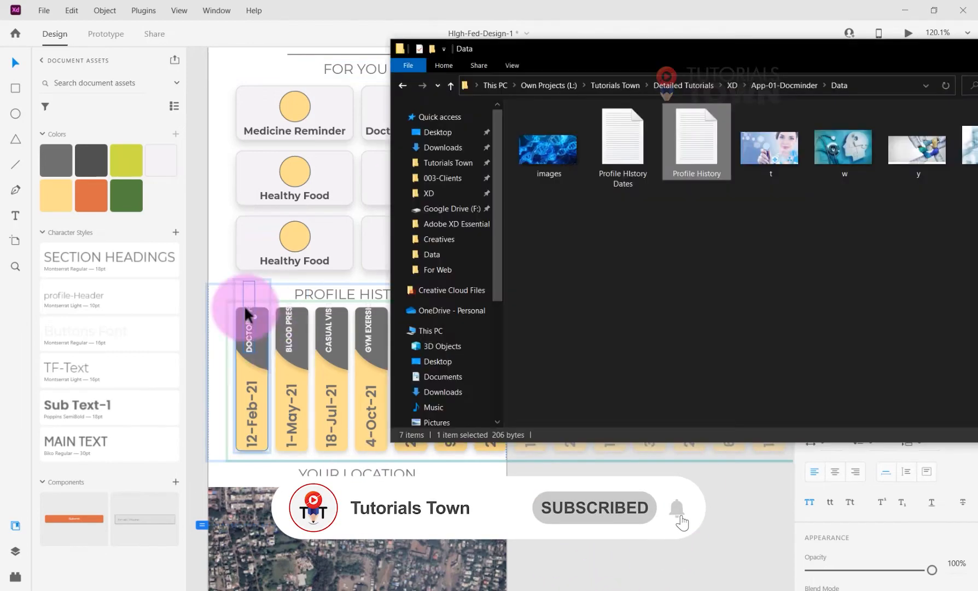
drag(838, 53, 540, 265)
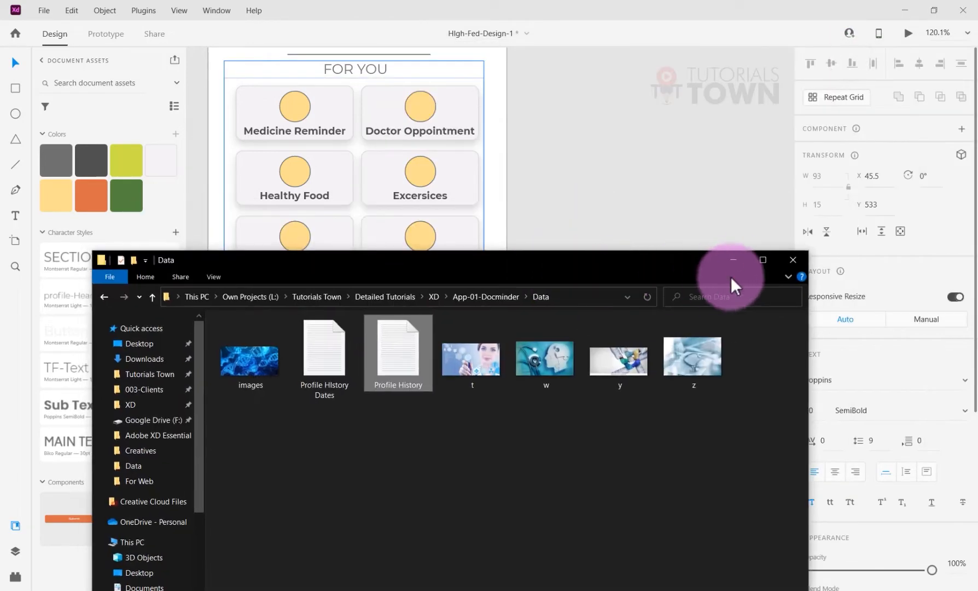
click(733, 262)
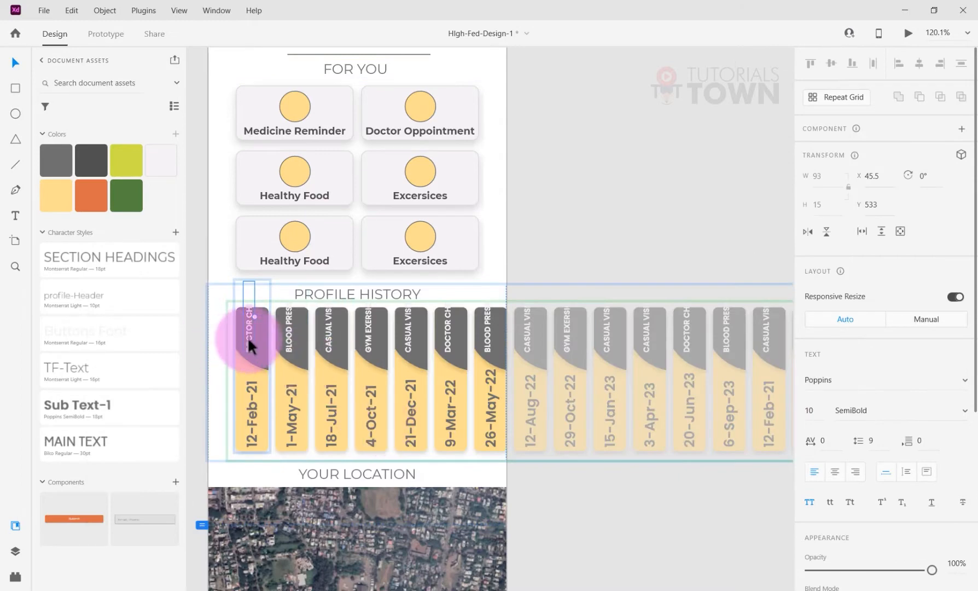
Set the card titles to font size 6 and line spacing 6, right-align them, and move them into each dark header's upper-right corner.
scroll(238, 336, up, 5)
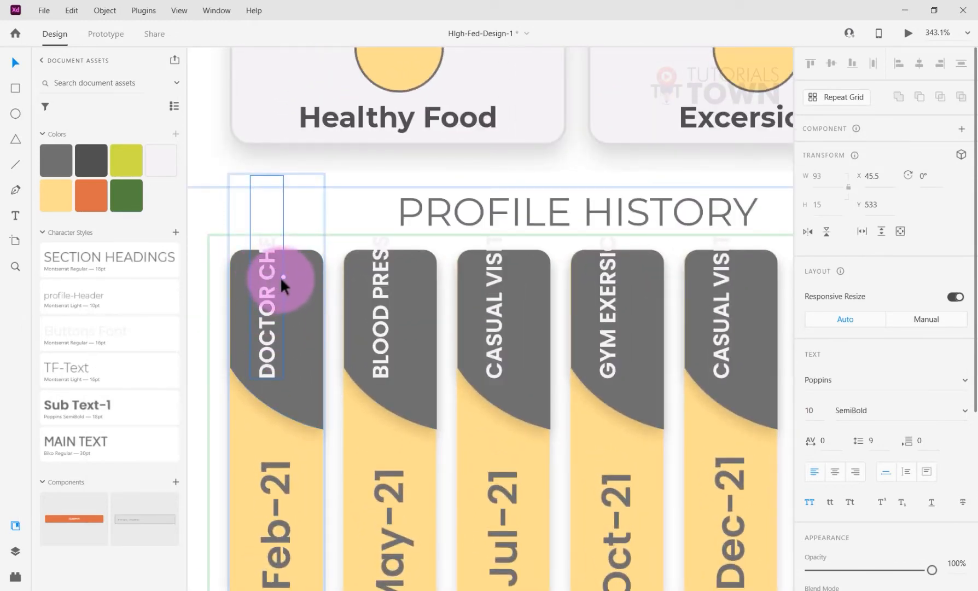
drag(270, 278, 301, 334)
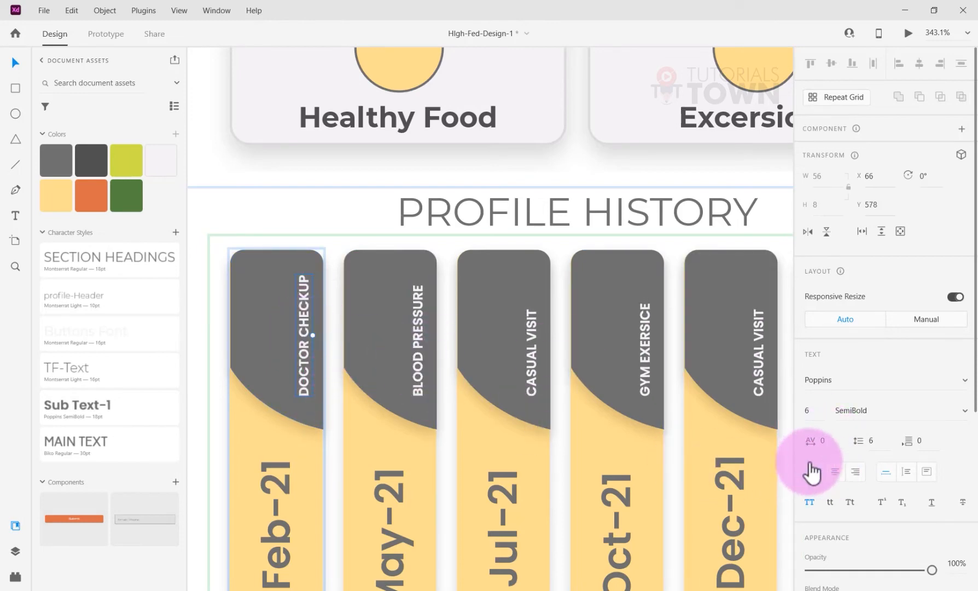
click(848, 471)
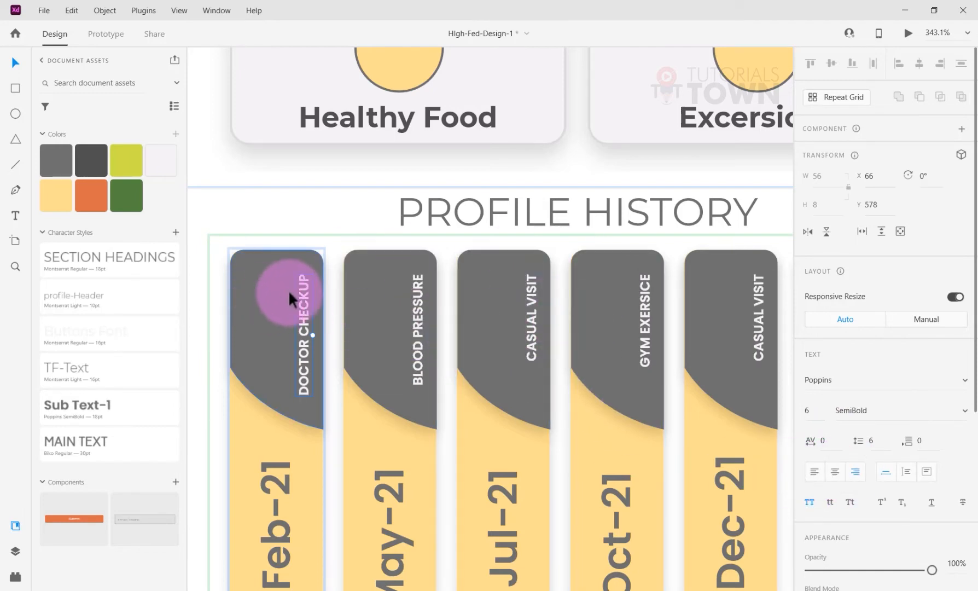
drag(302, 288, 303, 282)
Review the titles and dates across the Profile History cards, and select the For You group above them.
scroll(538, 318, down, 5)
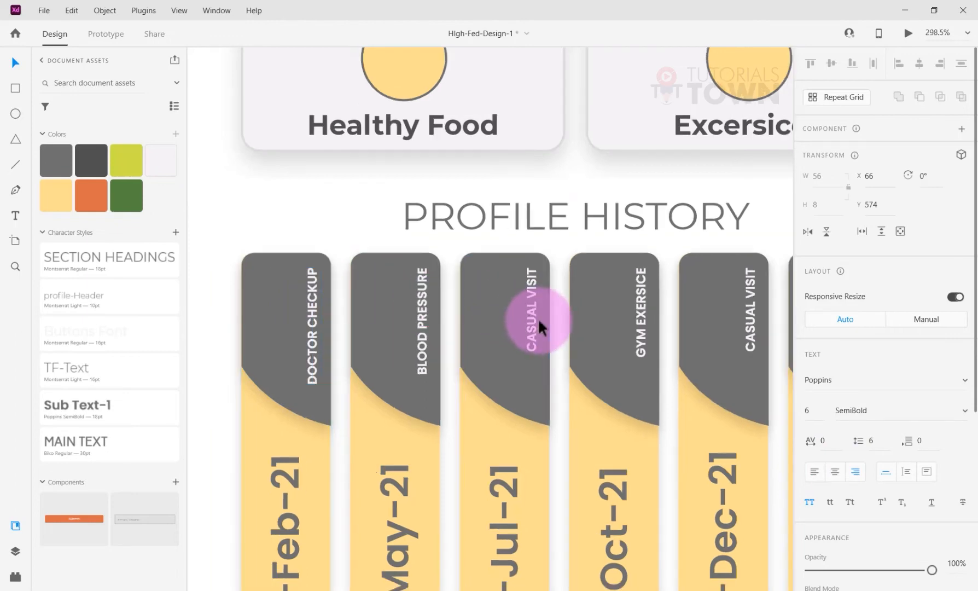
drag(648, 328, 293, 314)
drag(664, 308, 493, 288)
drag(322, 305, 630, 304)
scroll(584, 302, down, 3)
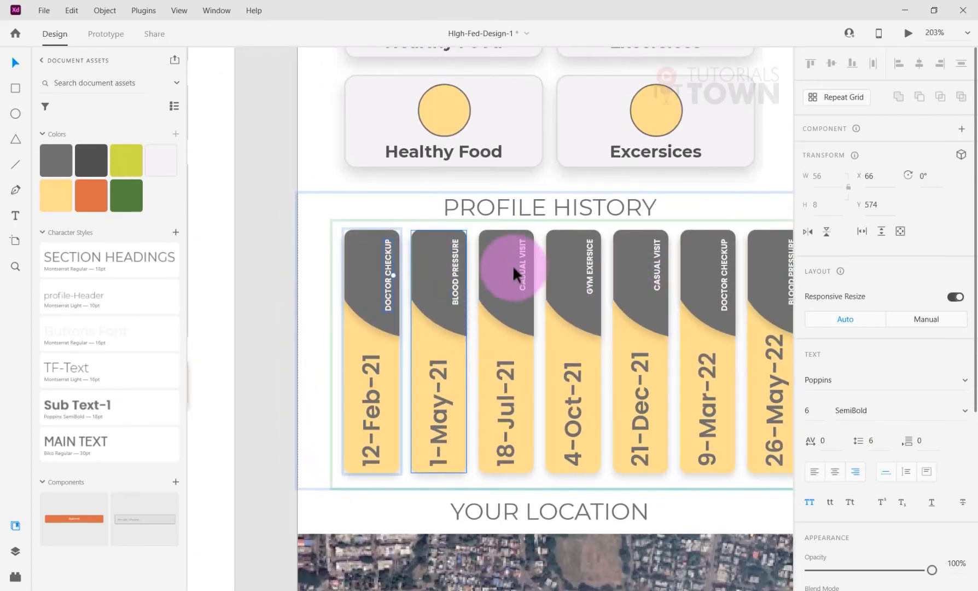
scroll(513, 265, down, 5)
scroll(547, 246, up, 5)
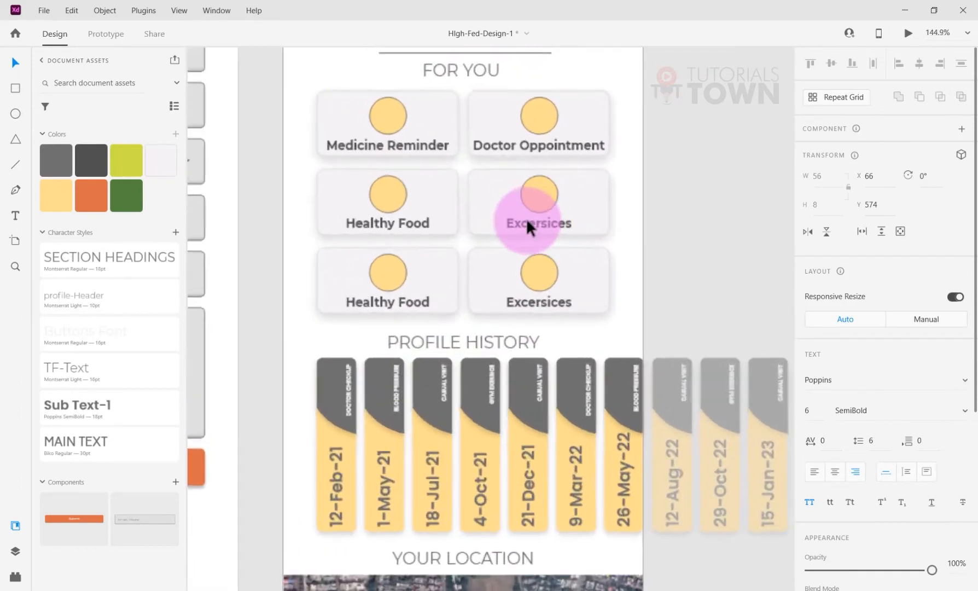
click(451, 228)
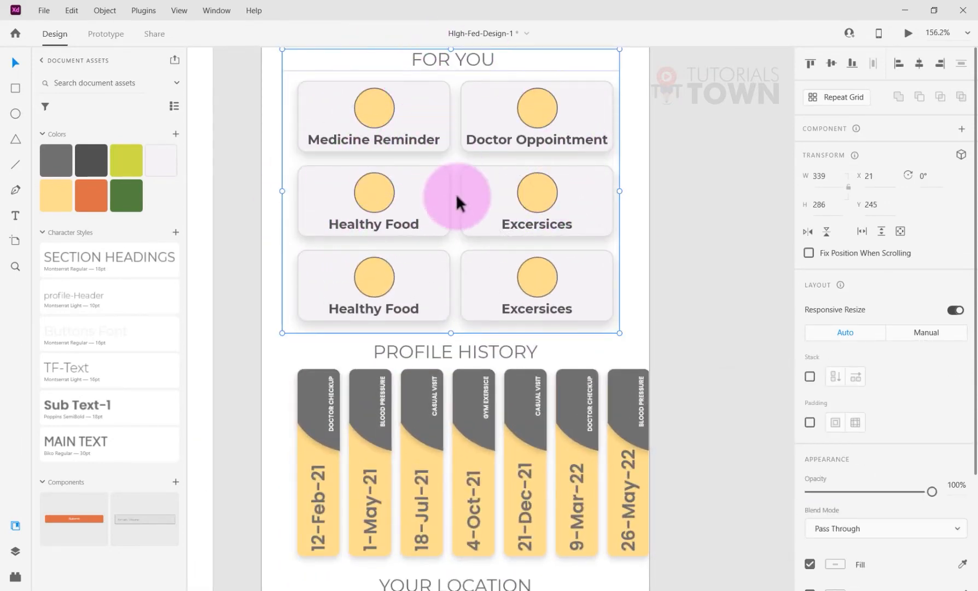
Ungroup the FOR YOU section and select its repeat grid of six cards.
right_click(436, 200)
click(454, 327)
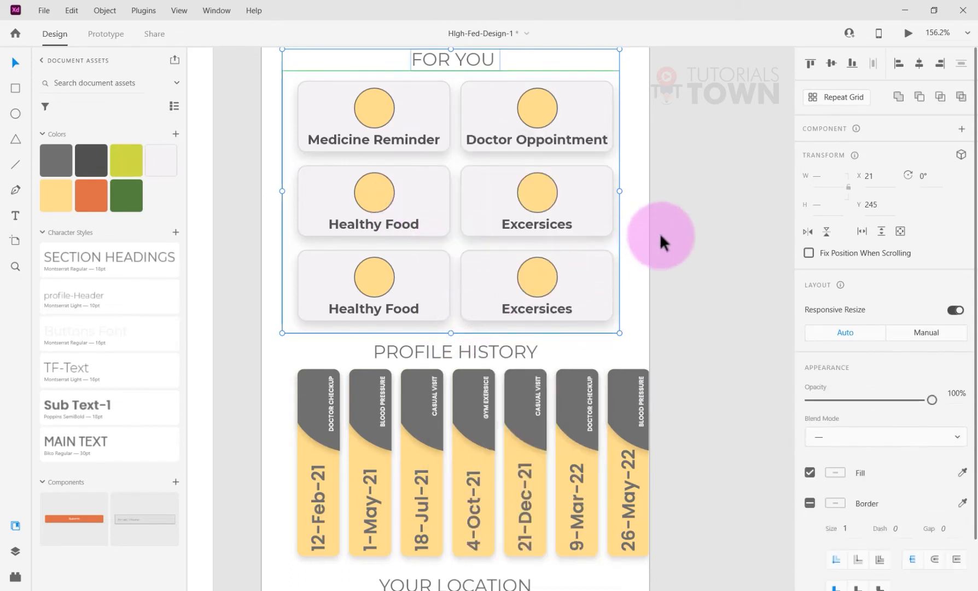
click(660, 233)
click(471, 132)
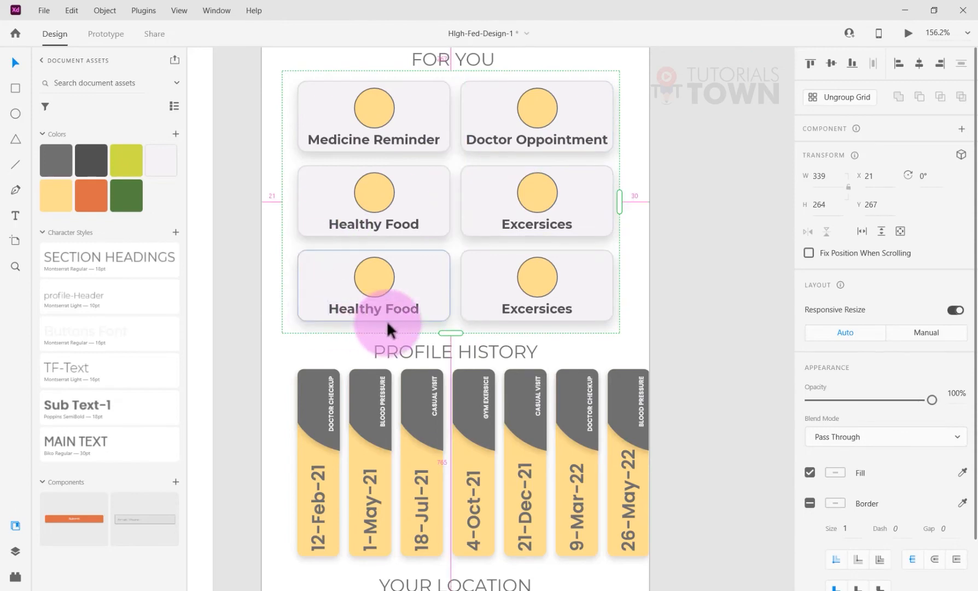
scroll(386, 320, down, 5)
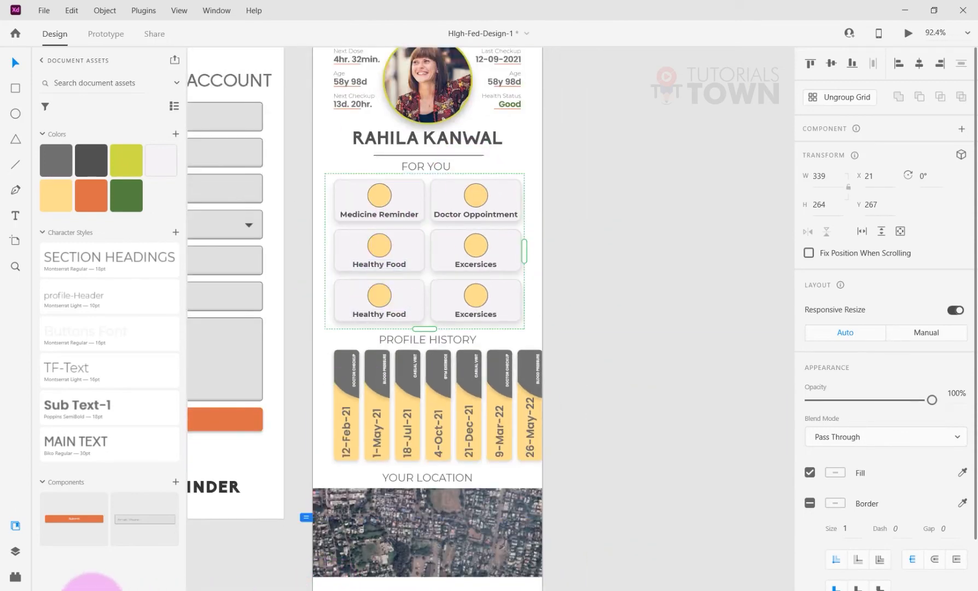
Switch to the Data folder window and select the five image files images, t, w, y and z.
mouse_move(87, 582)
click(199, 547)
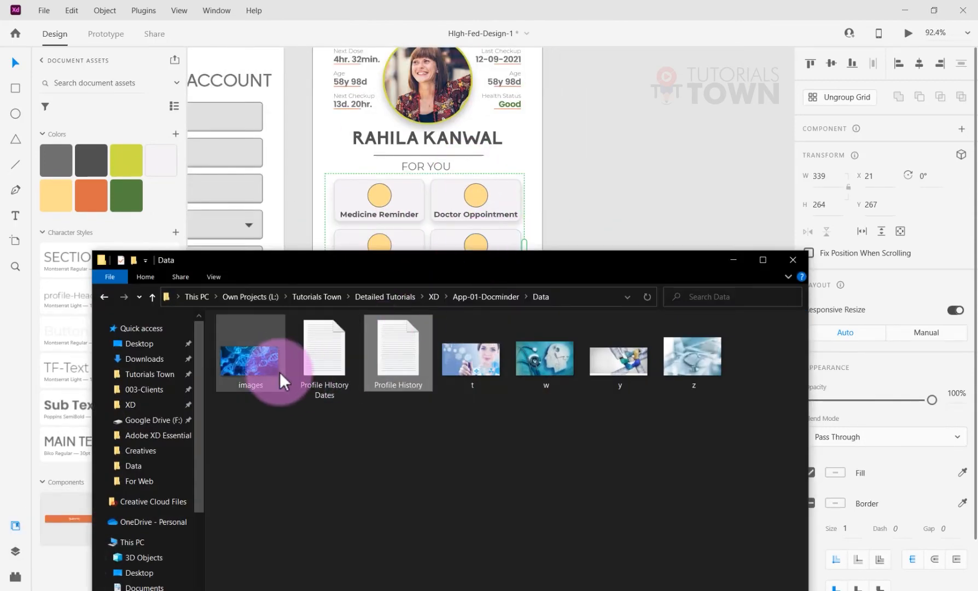
click(280, 371)
ctrl+click(461, 362)
ctrl+click(539, 352)
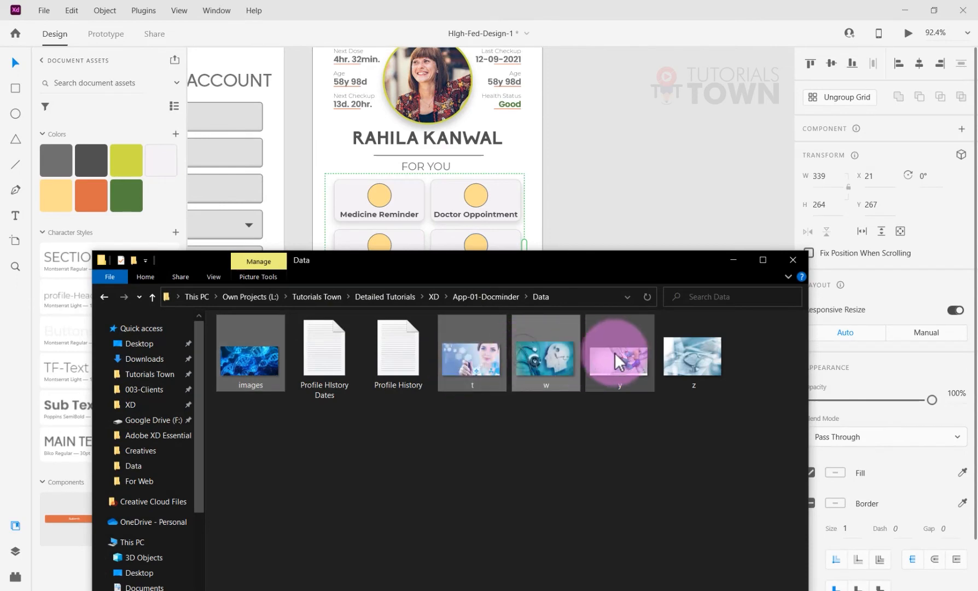
ctrl+click(616, 353)
ctrl+click(692, 356)
Try filling the FOR YOU card backgrounds with the five selected images, and undo the fill.
mouse_move(530, 273)
mouse_down()
mouse_move(536, 268)
mouse_move(512, 410)
mouse_move(444, 373)
mouse_move(442, 400)
mouse_up()
mouse_move(375, 498)
mouse_down()
mouse_move(402, 268)
mouse_move(450, 209)
mouse_move(379, 329)
mouse_move(372, 486)
mouse_move(286, 513)
mouse_move(136, 501)
mouse_move(275, 397)
mouse_move(362, 271)
mouse_move(382, 203)
mouse_move(410, 195)
mouse_up()
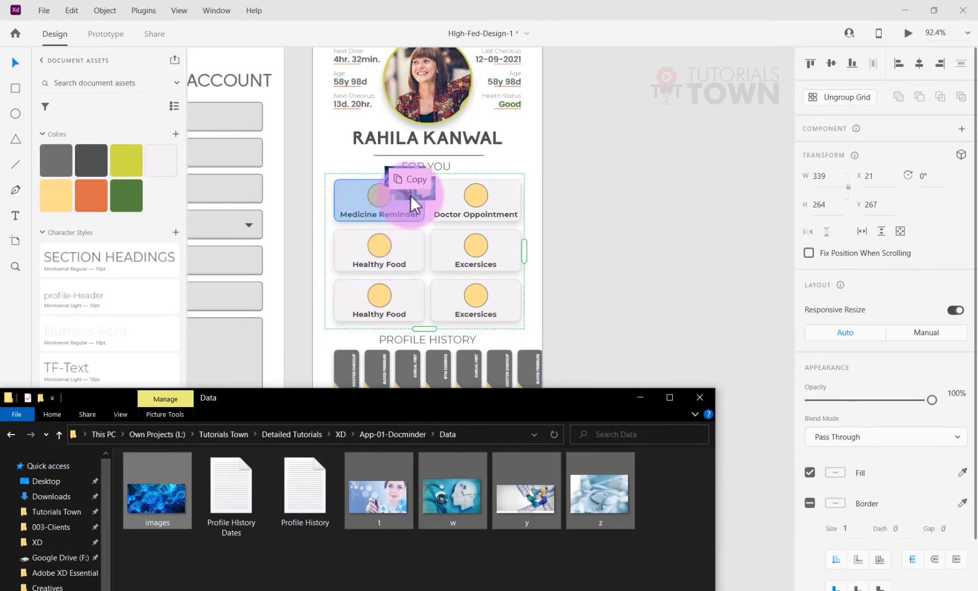
drag(410, 194, 411, 194)
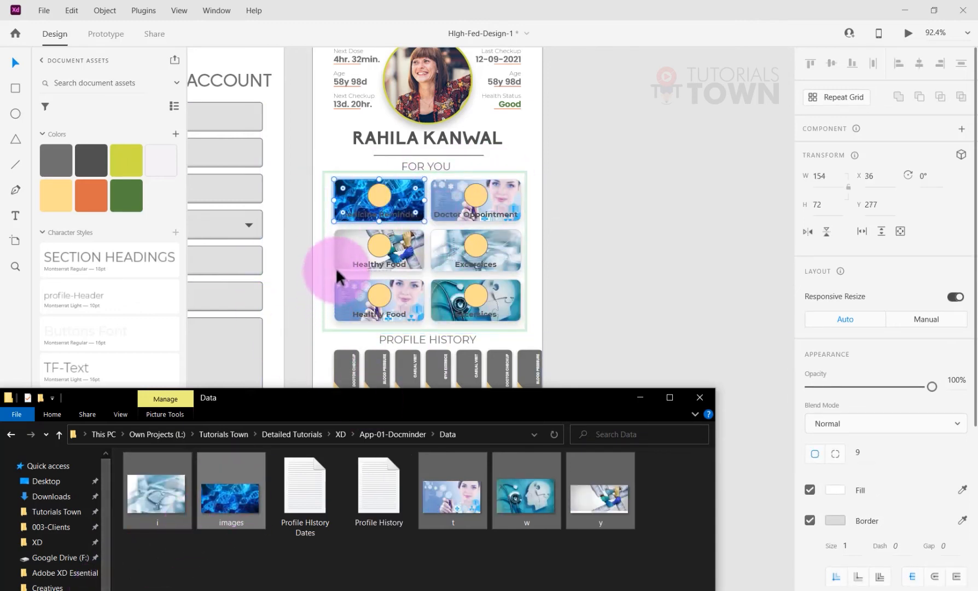
click(555, 244)
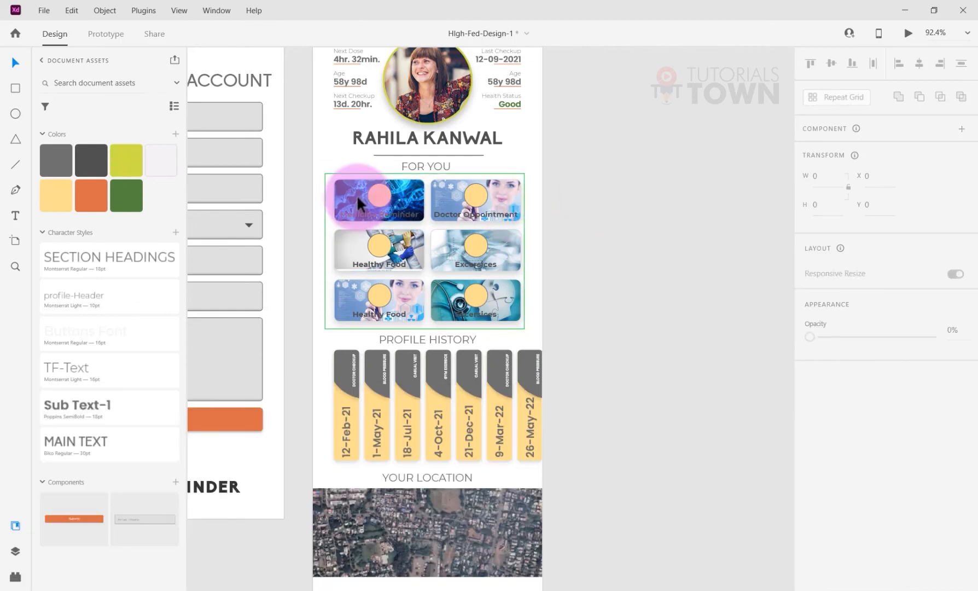
click(368, 214)
key(ctrl+z)
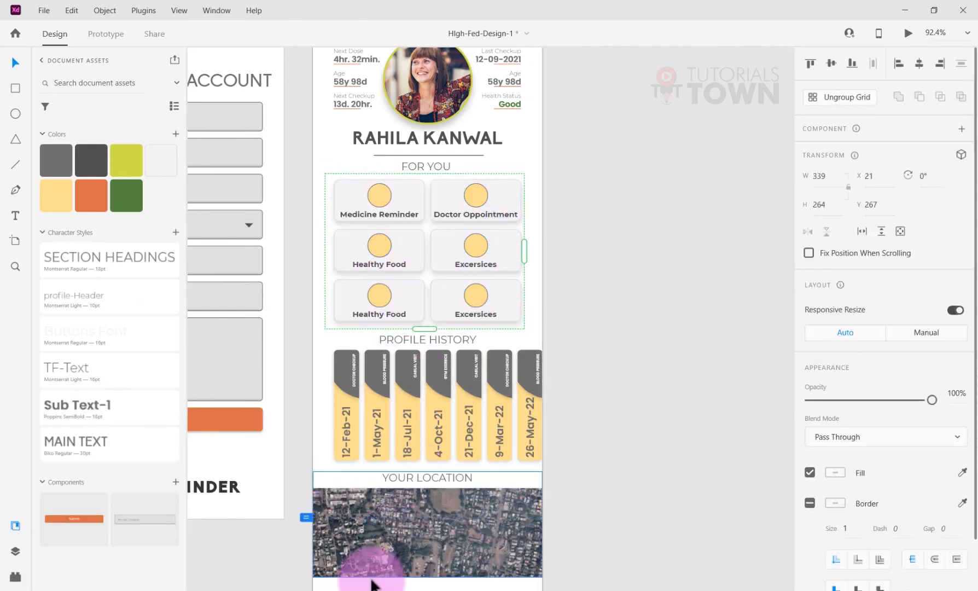
Bring back the Data folder window and fill the circles in the FOR YOU cards with the five selected images.
click(109, 590)
click(171, 537)
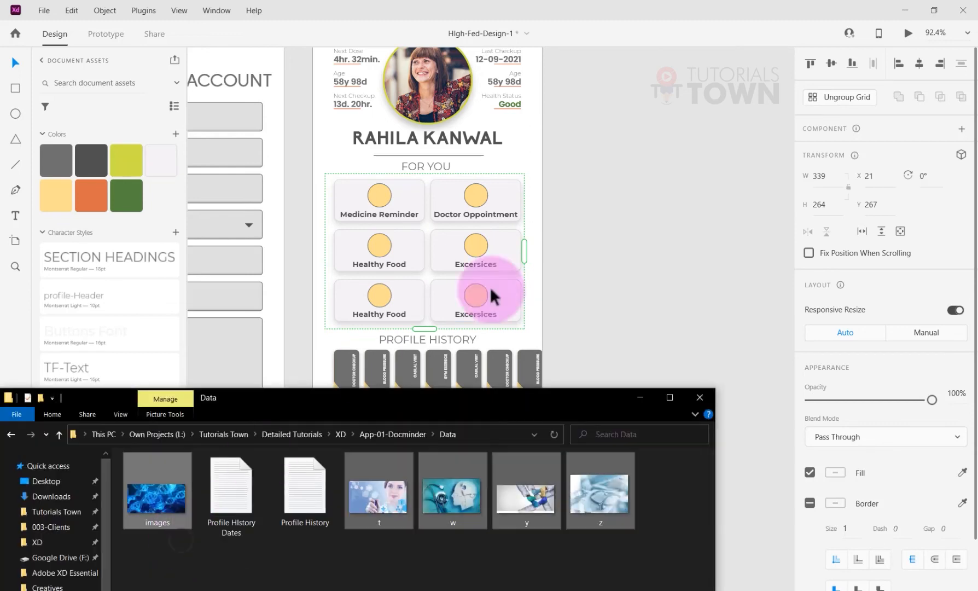
mouse_move(412, 307)
mouse_down()
mouse_move(388, 195)
mouse_move(378, 196)
mouse_move(512, 320)
mouse_up()
click(585, 265)
Examine the image-filled circles in the FOR YOU cards up close, and review the whole profile artboard.
key(ctrl+space)
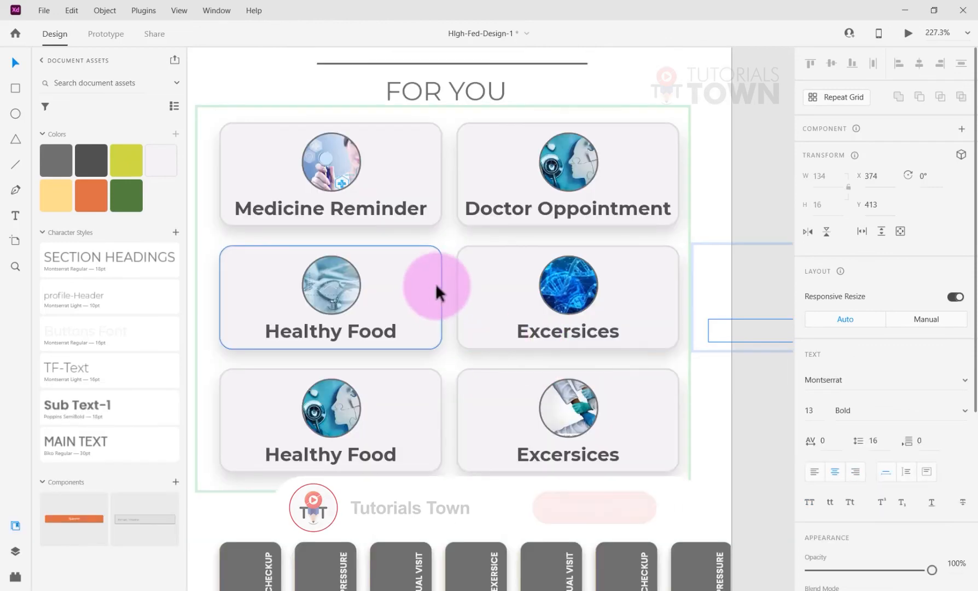
scroll(437, 297, down, 2)
click(627, 409)
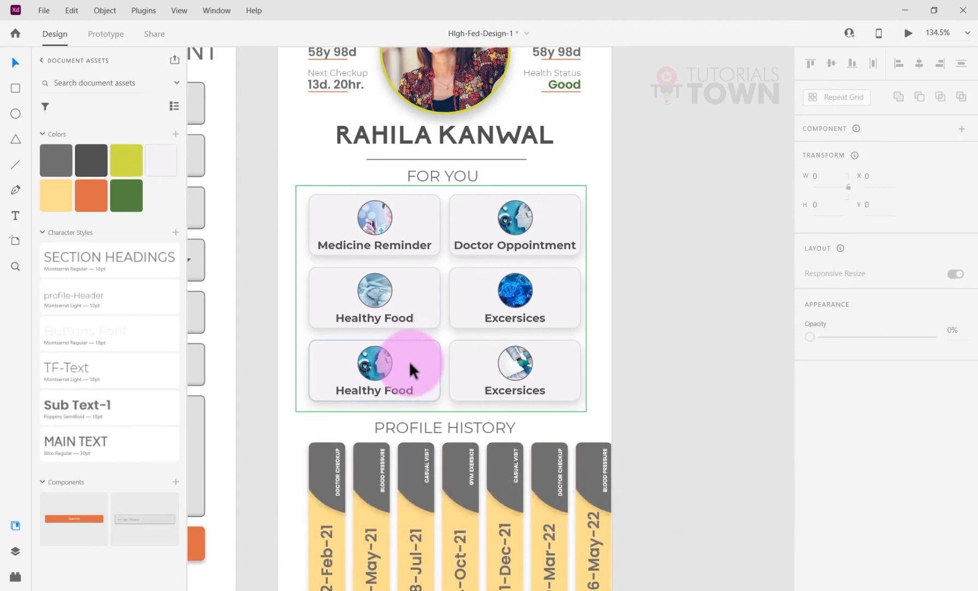
scroll(337, 443, down, 1)
scroll(337, 443, down, 5)
scroll(337, 443, left, 8)
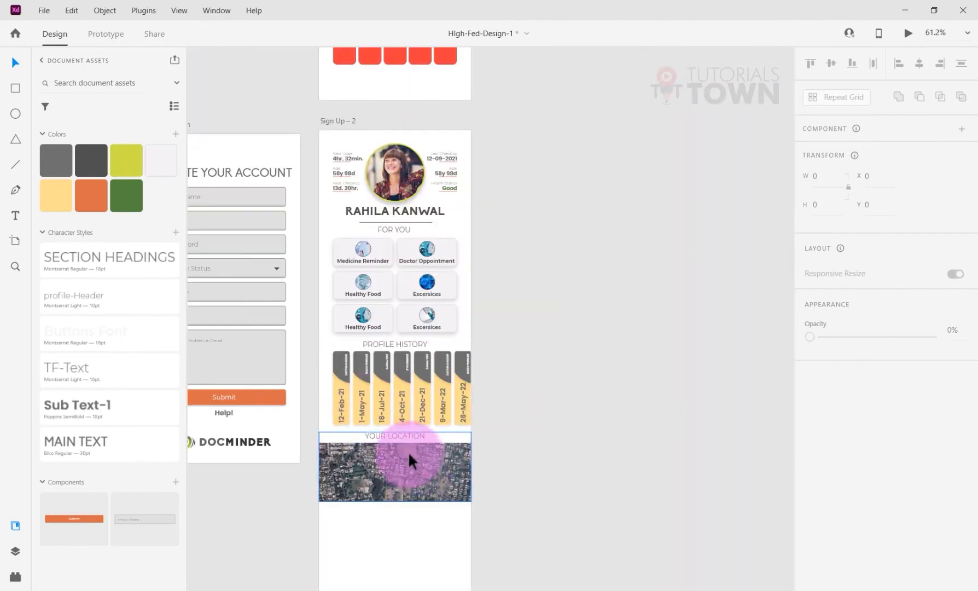
scroll(395, 446, up, 2)
scroll(389, 437, down, 3)
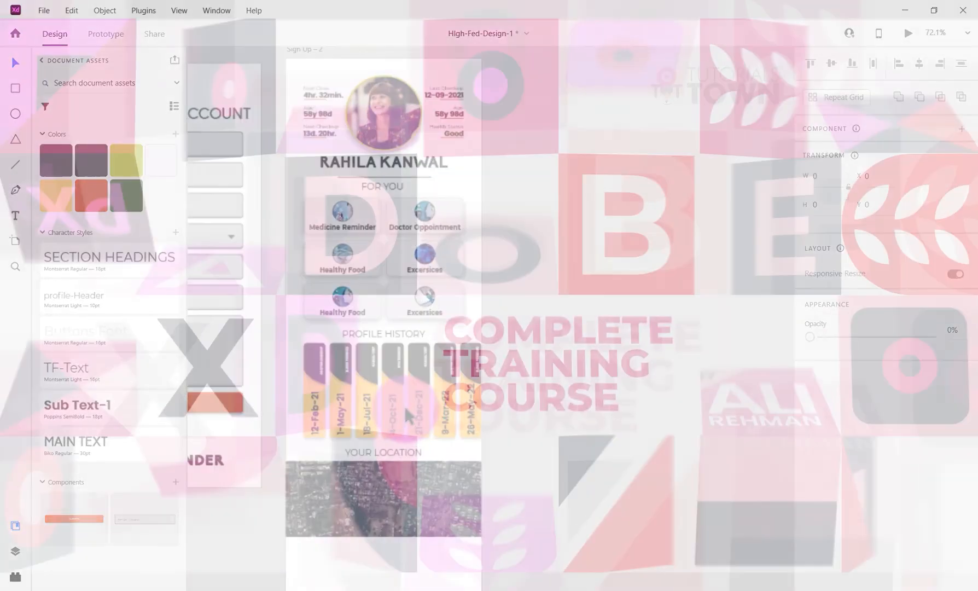